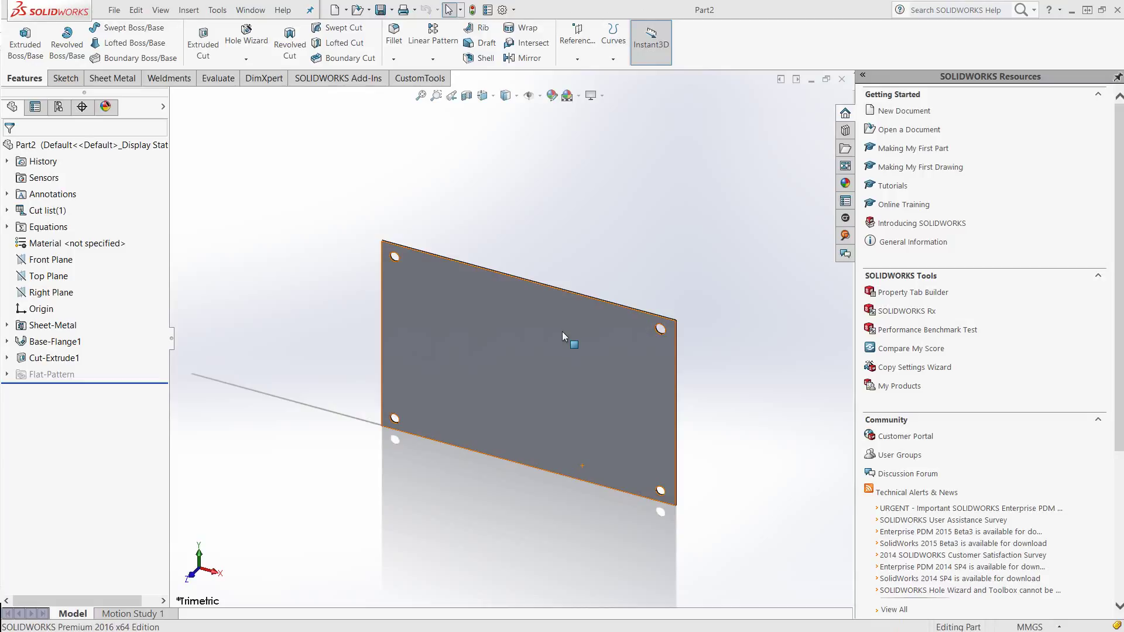
Save the plate as 123211-000001.SLDPRT in the CustomTools Projects > 123211 folder.
left_click(384, 10)
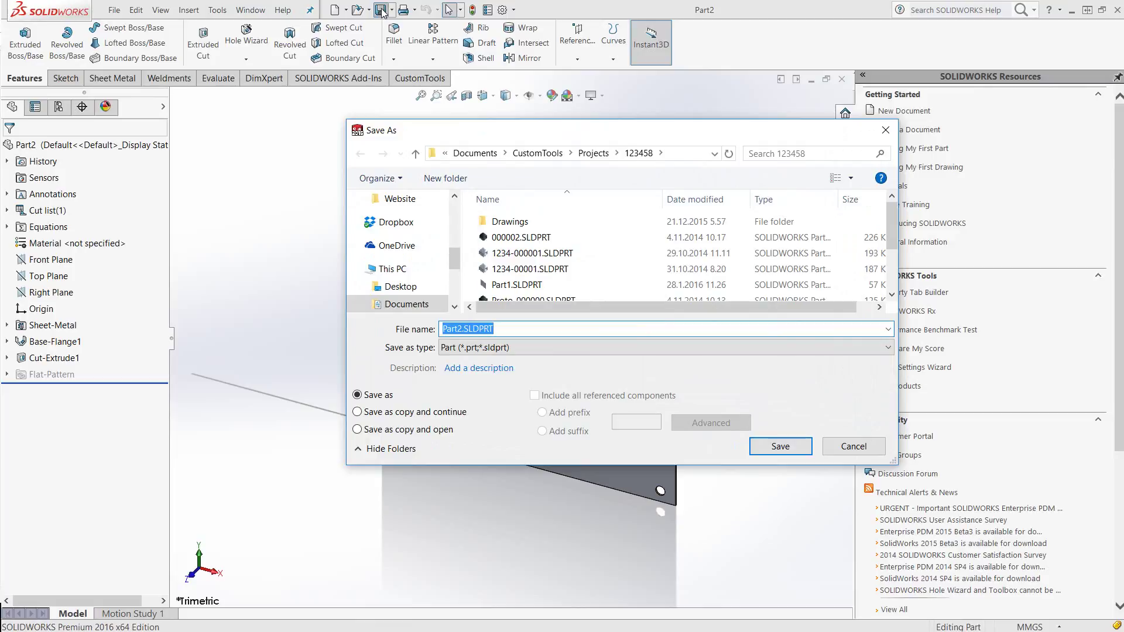
left_click(594, 154)
double_click(509, 221)
type("1-")
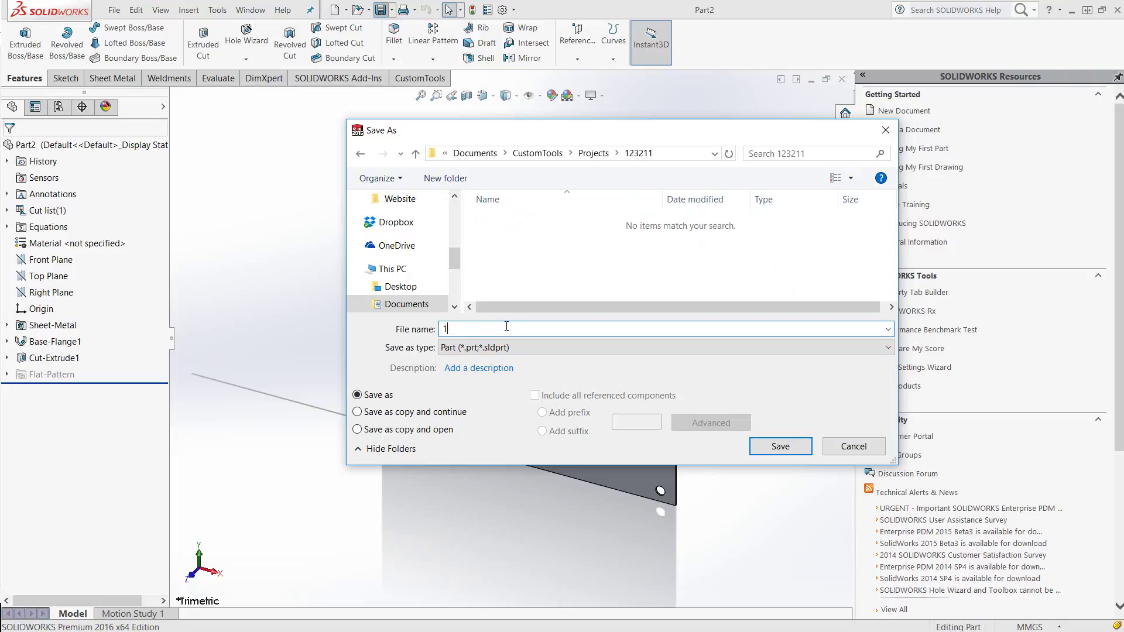
type("000001")
left_click(780, 446)
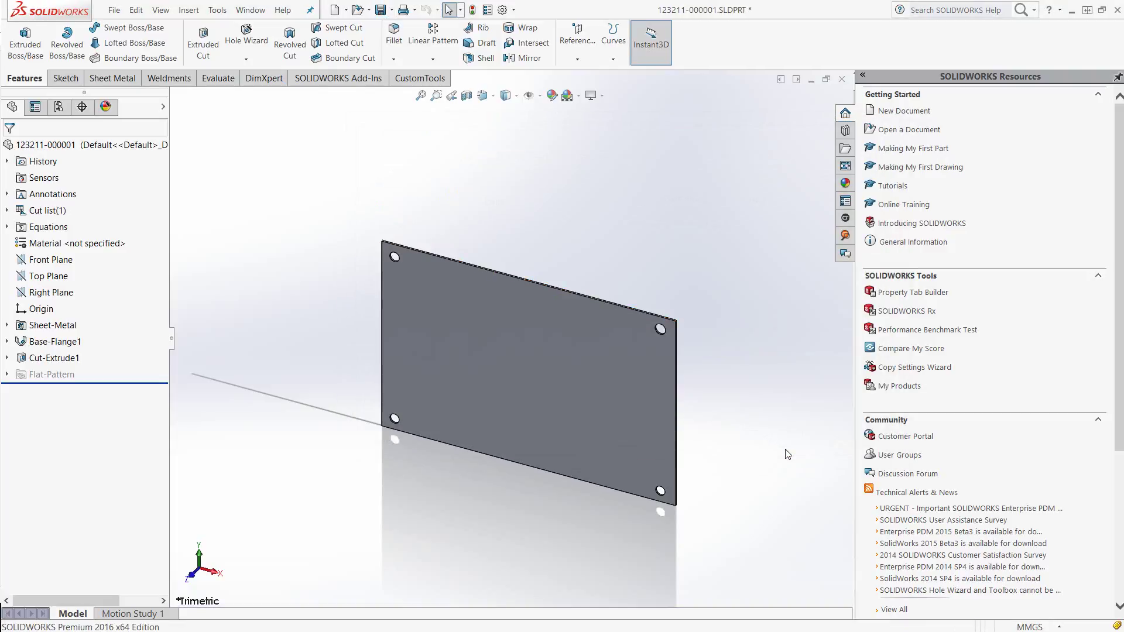
left_click(842, 78)
left_click(499, 342)
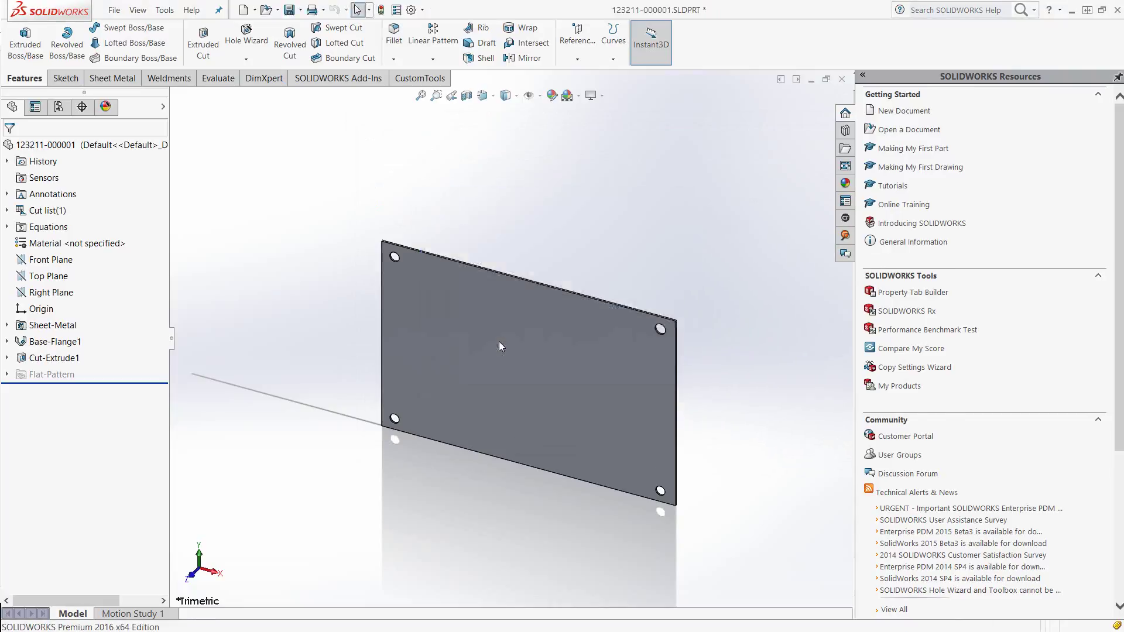
left_click(114, 9)
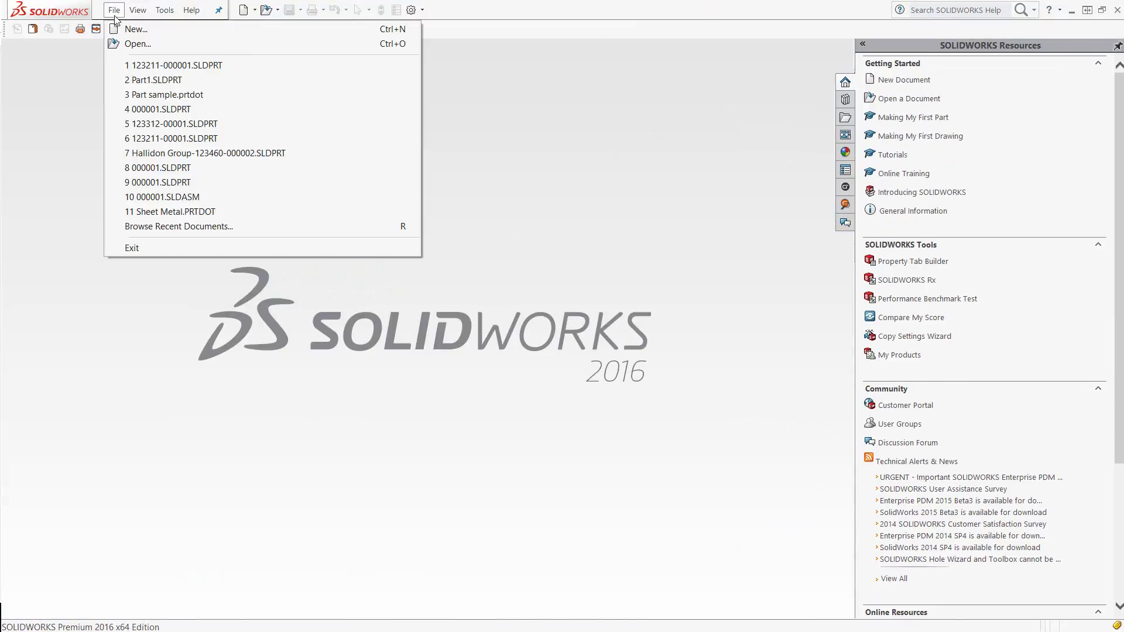
left_click(133, 32)
left_click(362, 219)
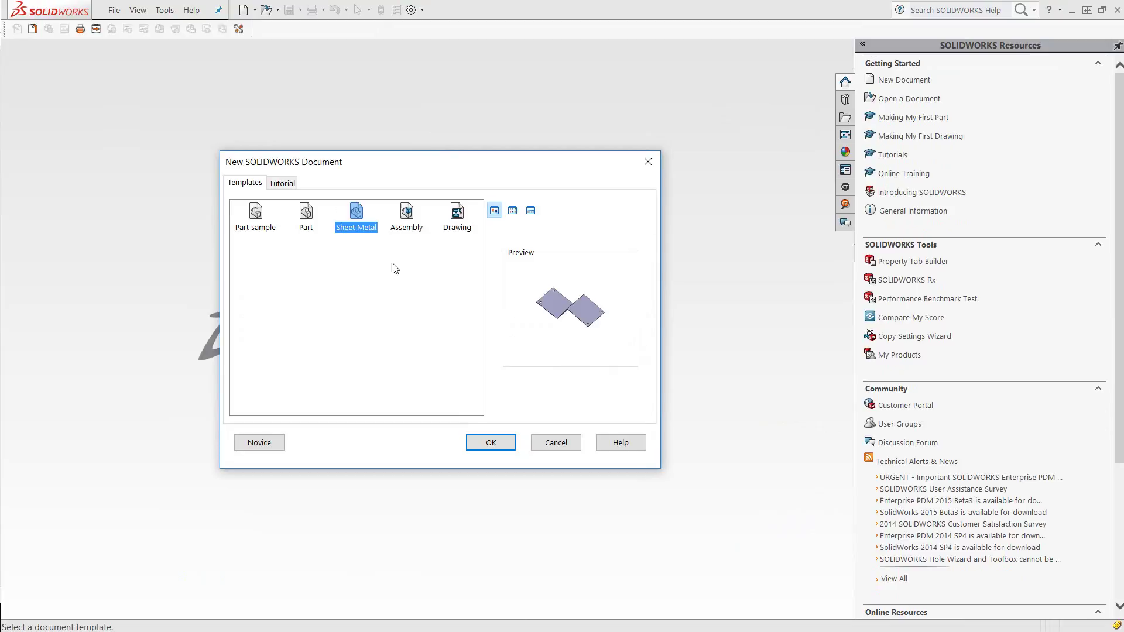
left_click(480, 444)
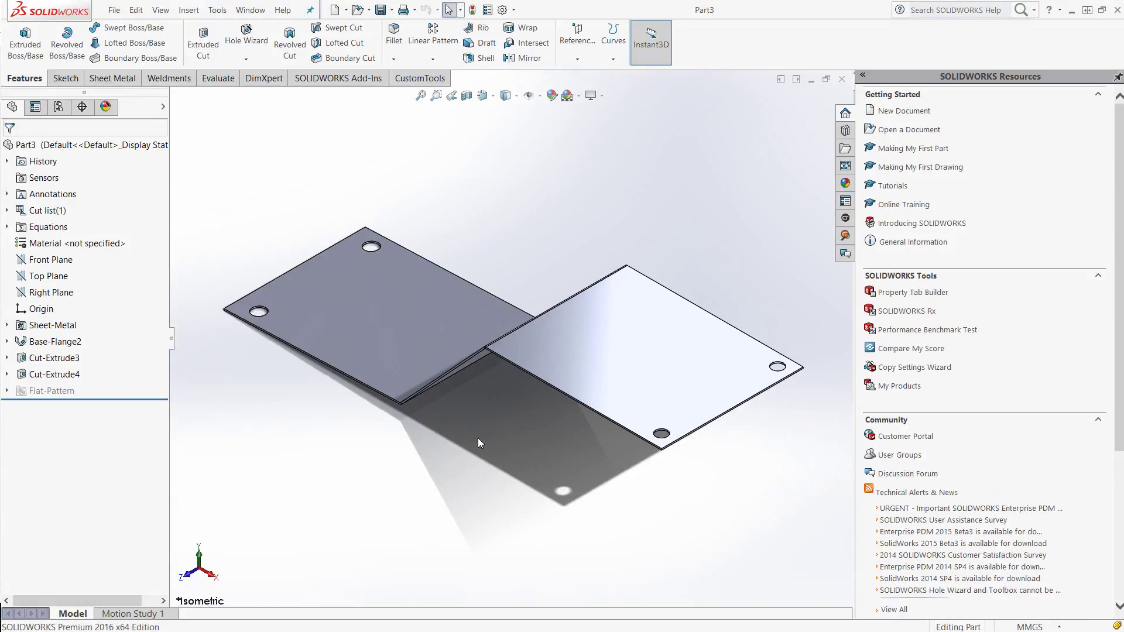
left_click(420, 77)
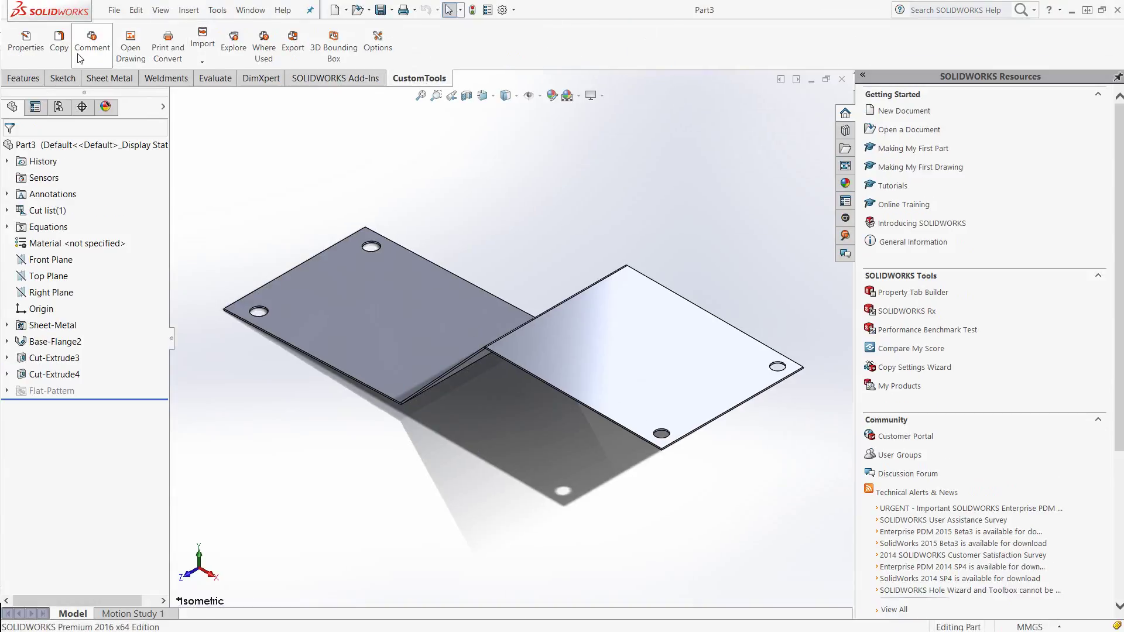
left_click(26, 41)
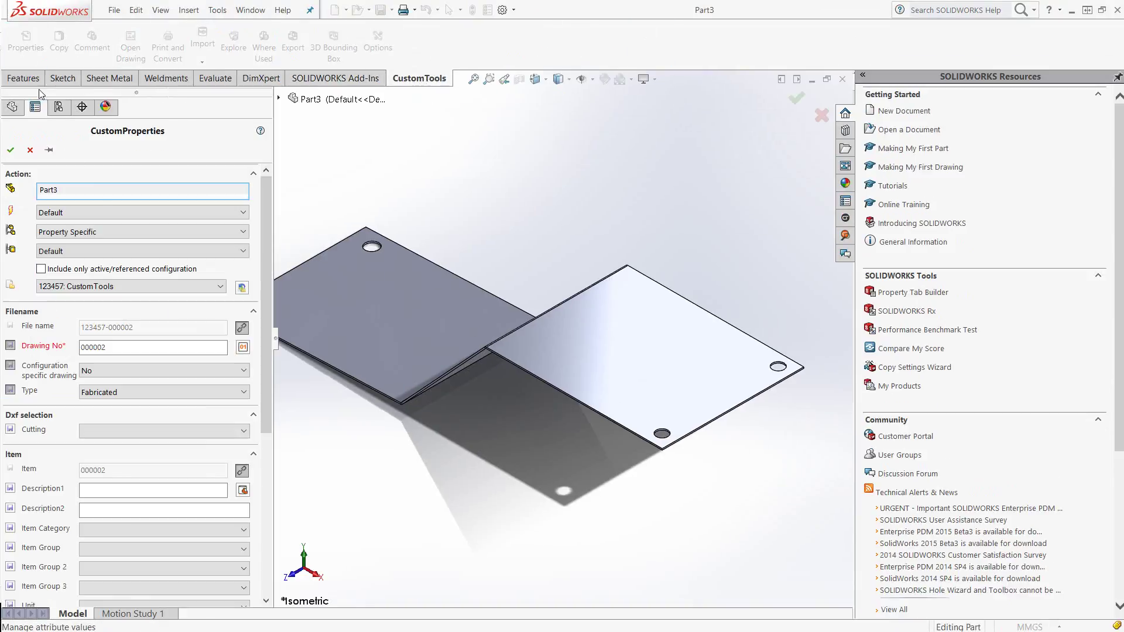
left_click(133, 286)
left_click(54, 352)
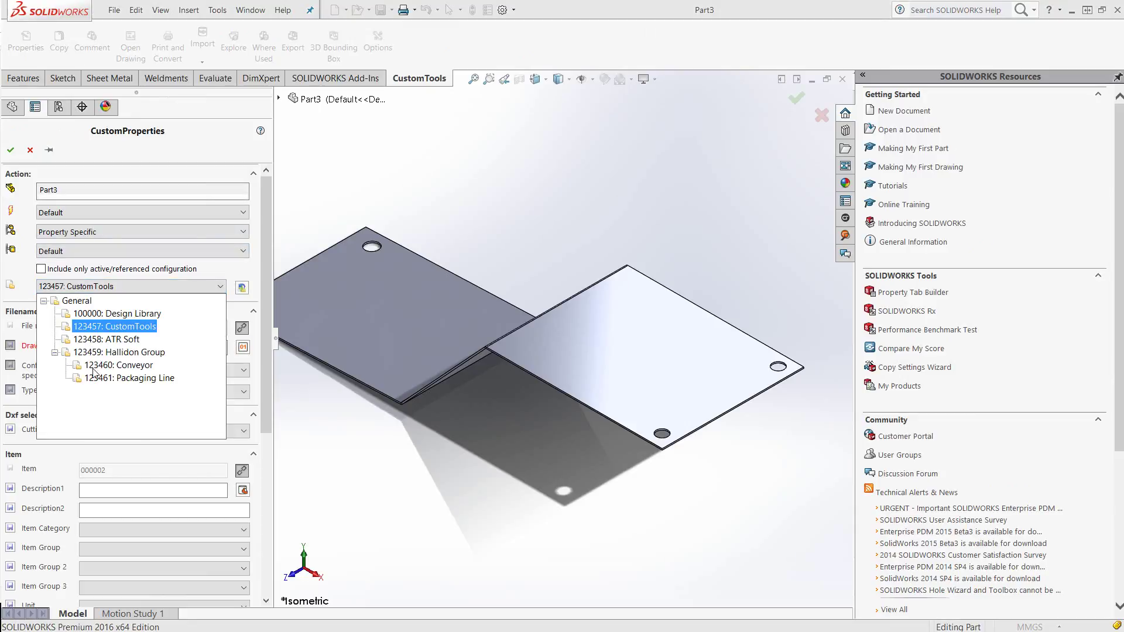
left_click(98, 328)
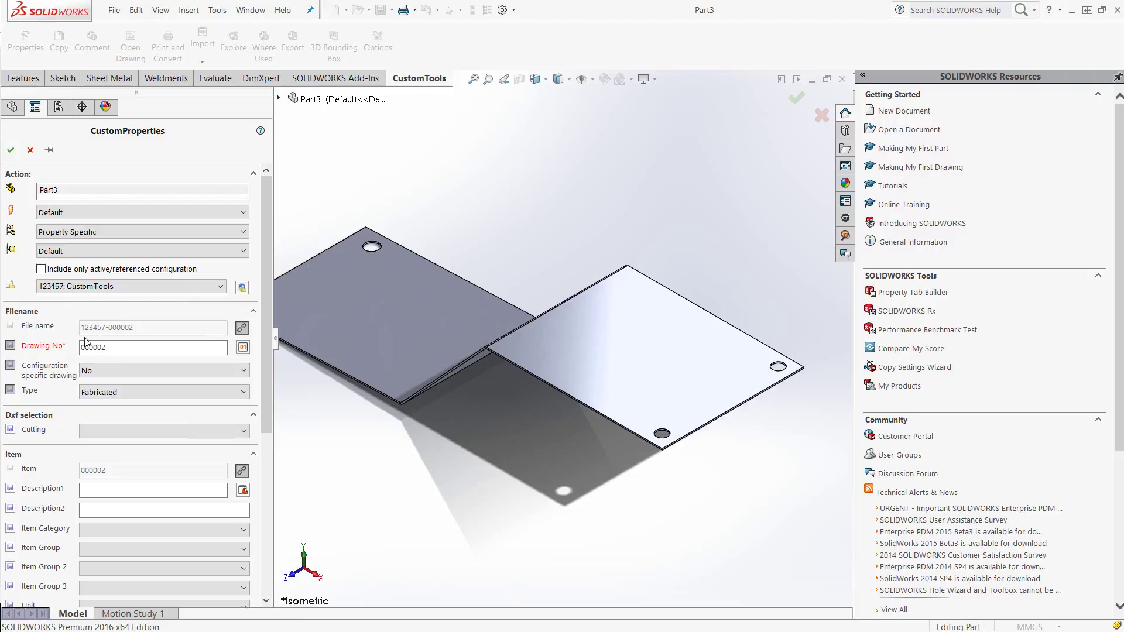
left_click(12, 152)
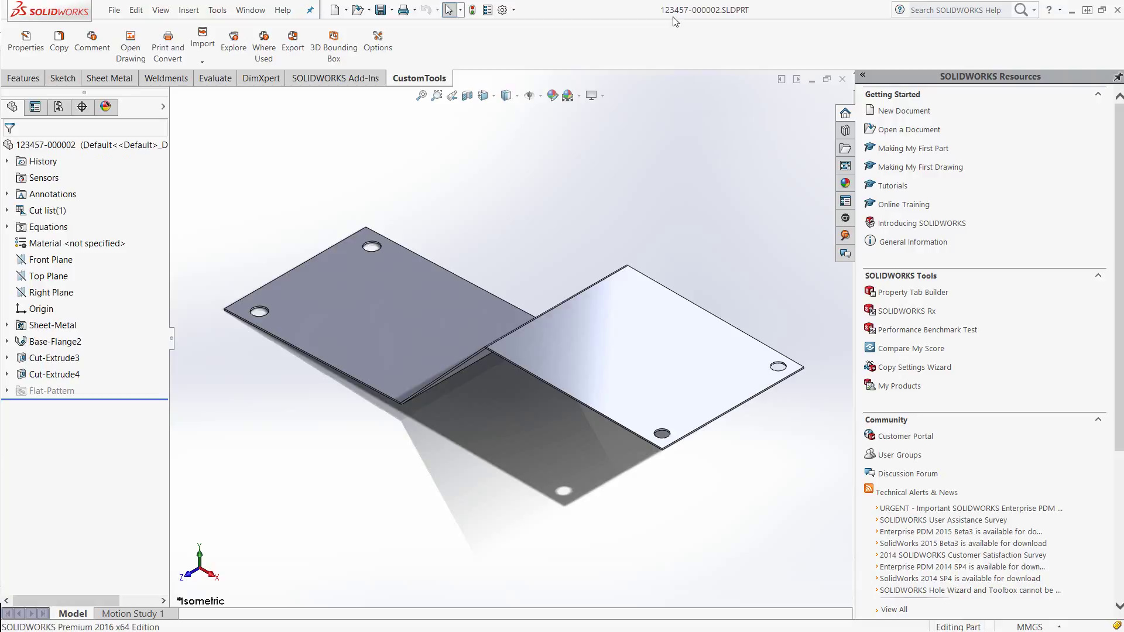
left_click(234, 45)
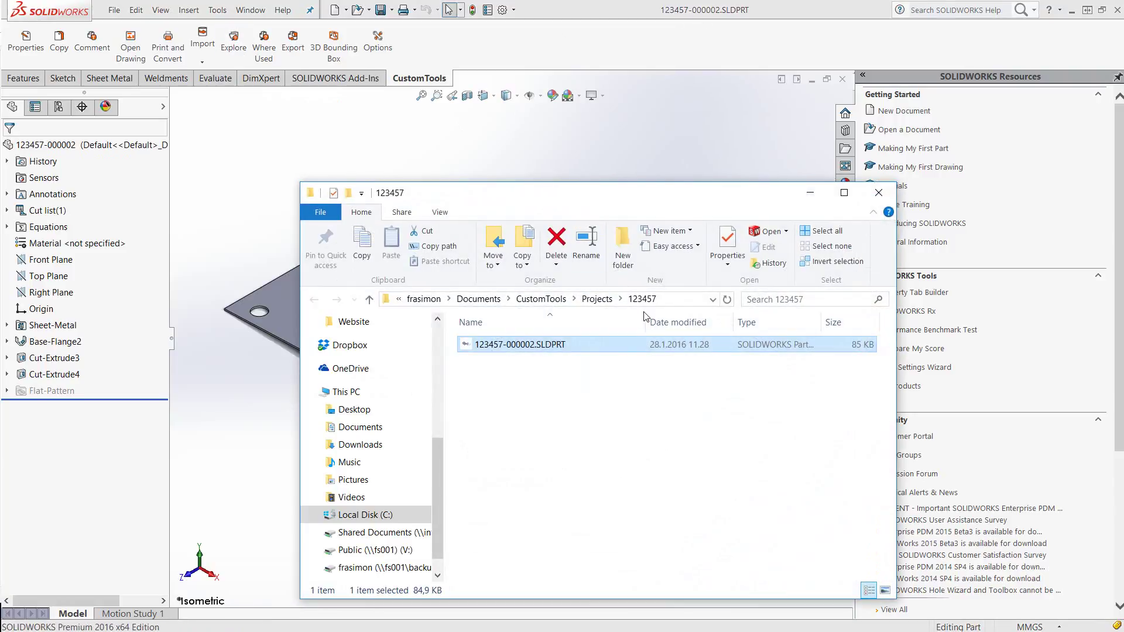
left_click(881, 192)
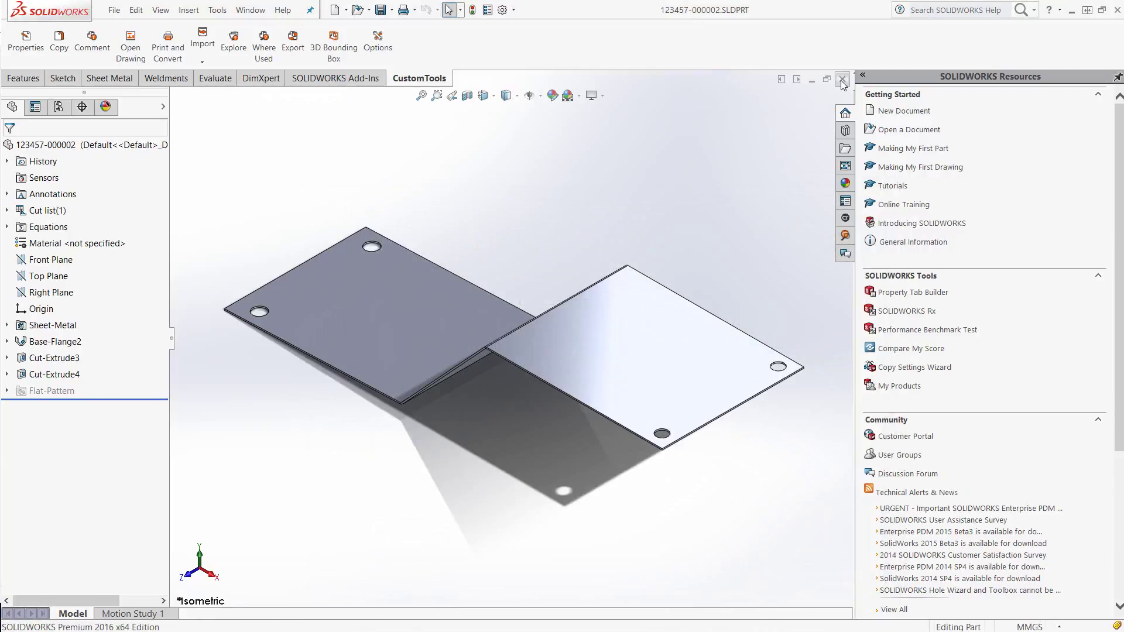
Search CustomTools for Assembly documents in project 123457: CustomTools and open 000001.SLDASM.
left_click(845, 236)
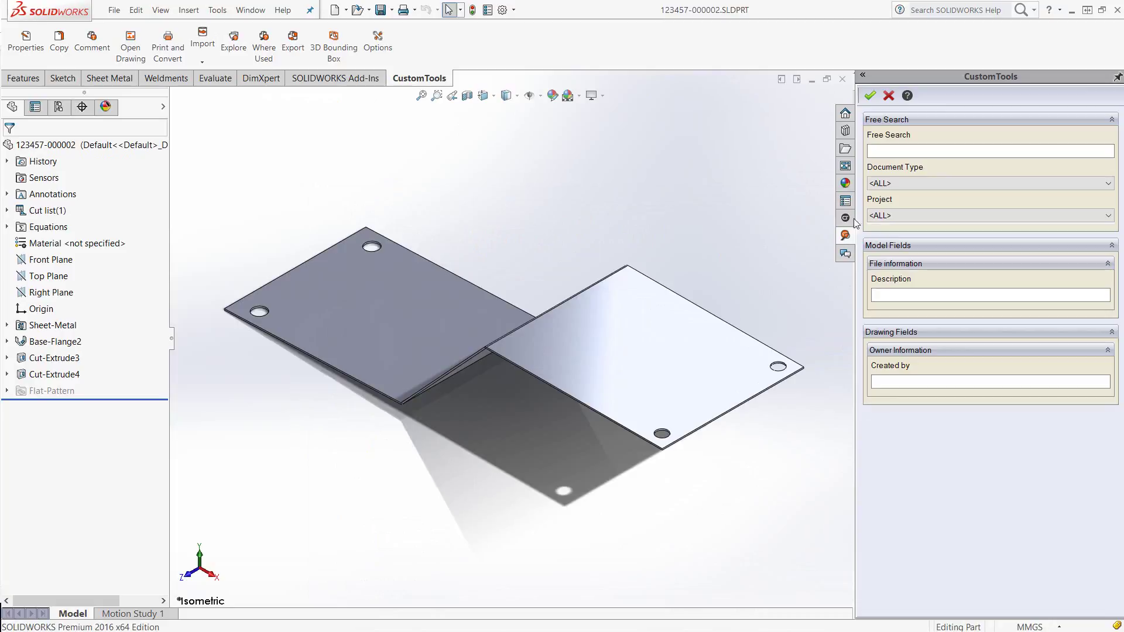
left_click(893, 183)
left_click(892, 215)
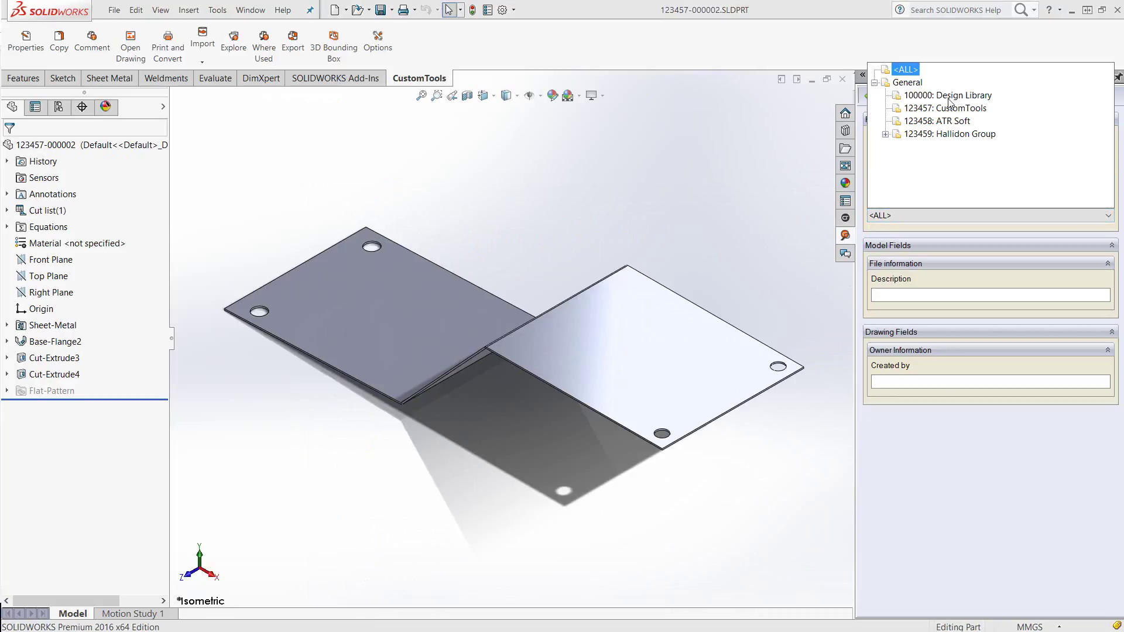
left_click(948, 108)
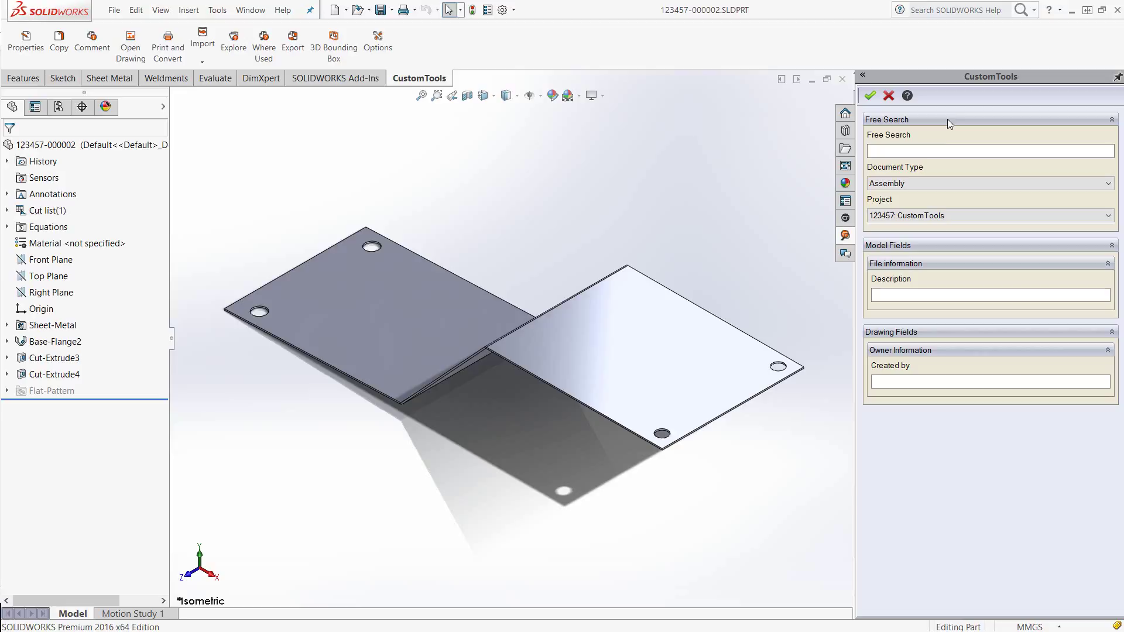
left_click(871, 95)
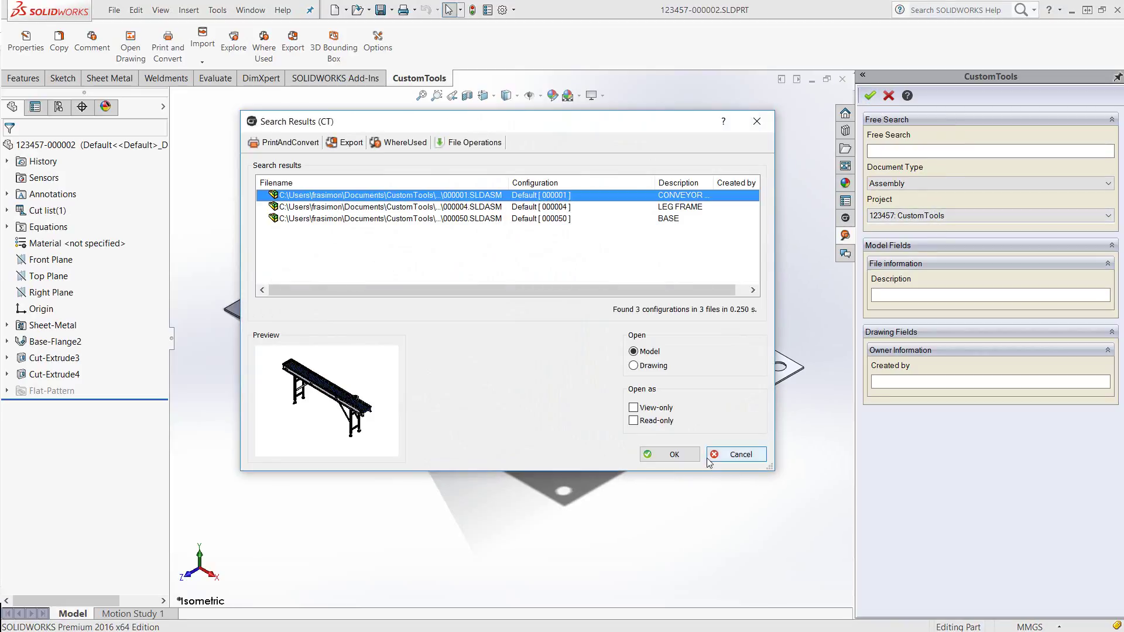
left_click(670, 455)
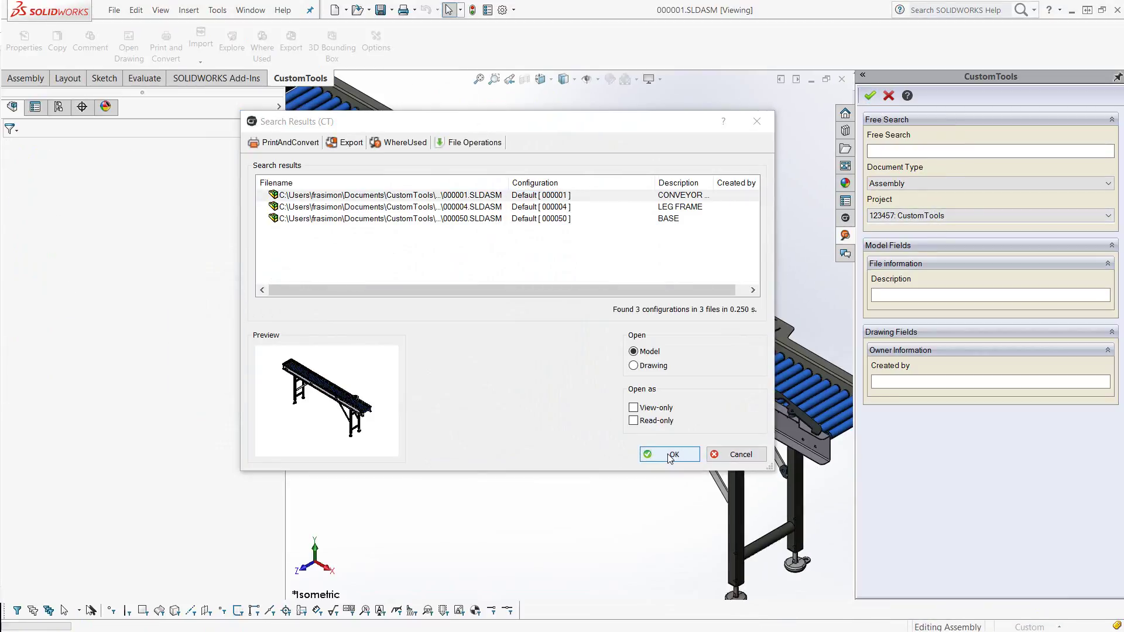